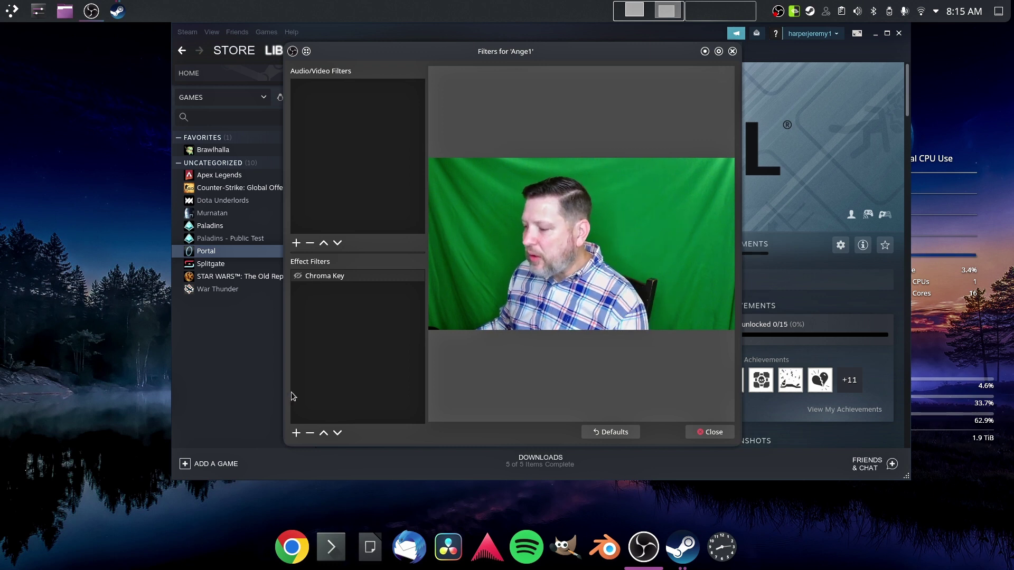
Step: Dismiss the effect filter type list without adding a filter, keeping Chroma Key on its own
click(296, 433)
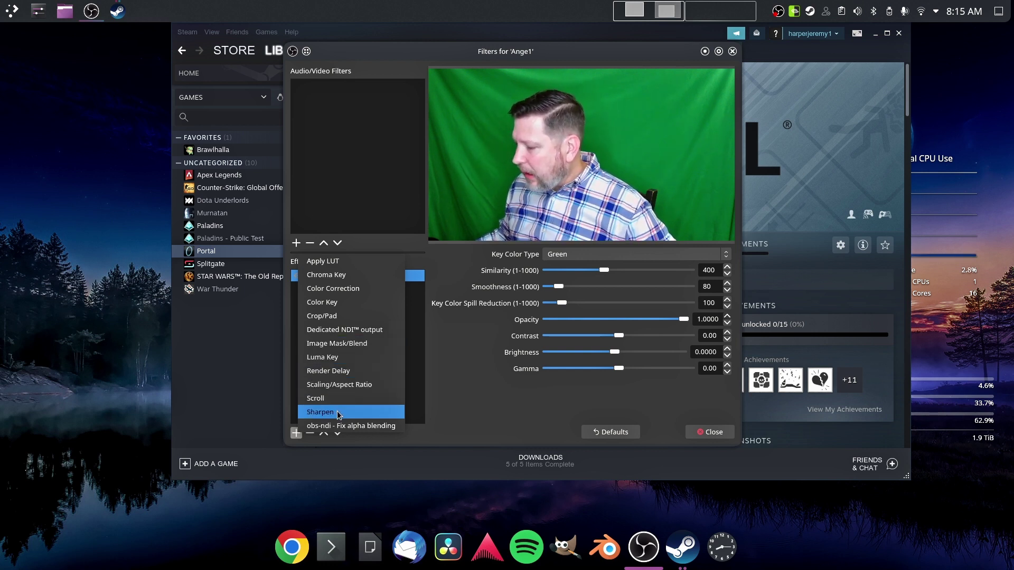
click(468, 376)
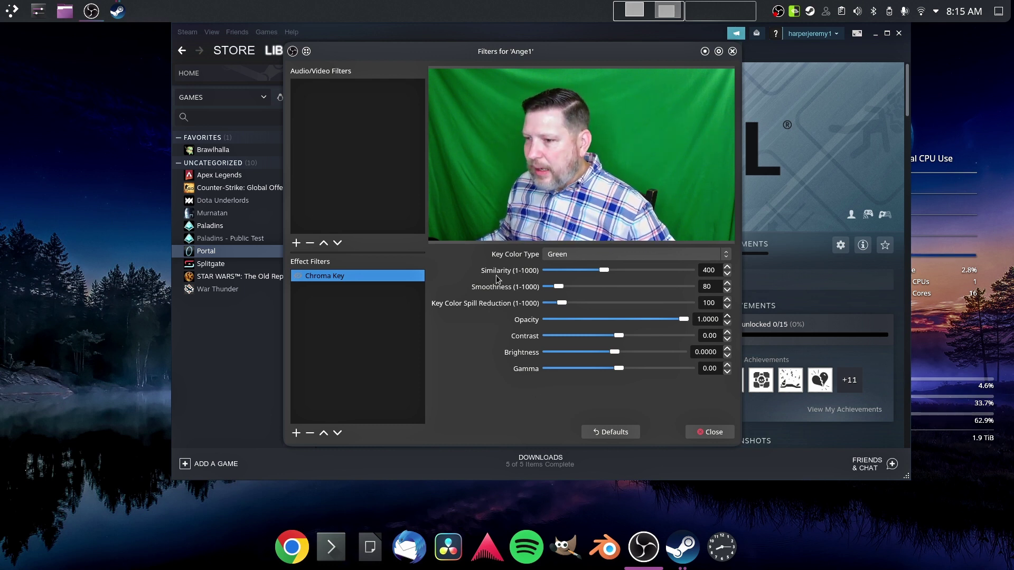
Step: Maximize the Ange1 filters window, try Custom key colour type, then return it to Green
key(super+Up)
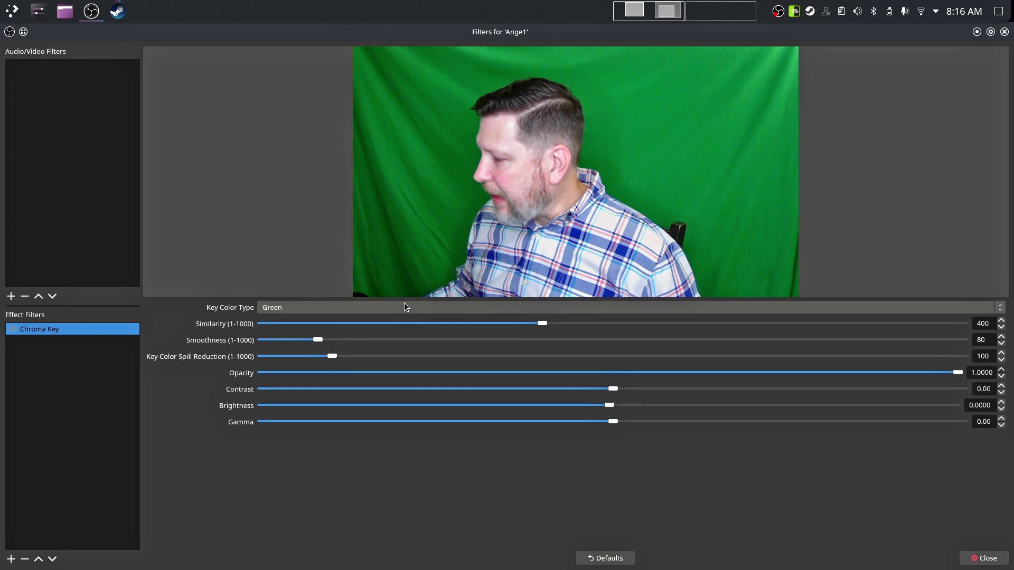
click(404, 306)
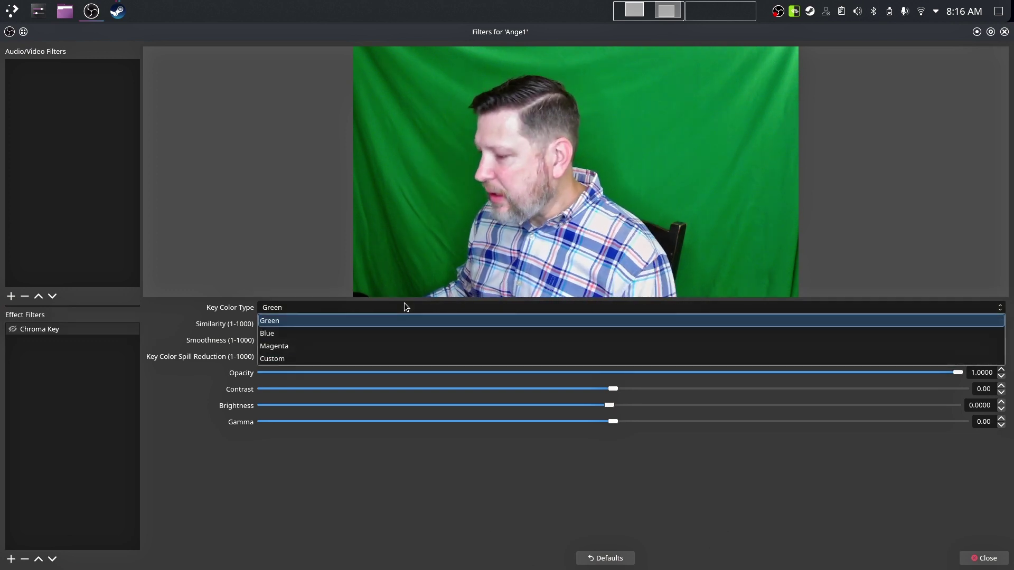
click(405, 307)
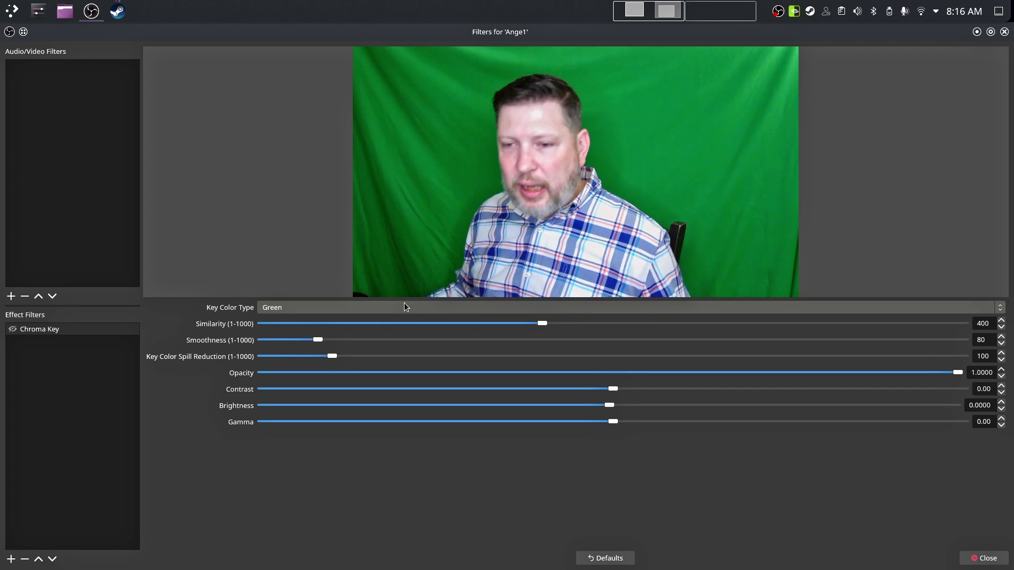
click(400, 304)
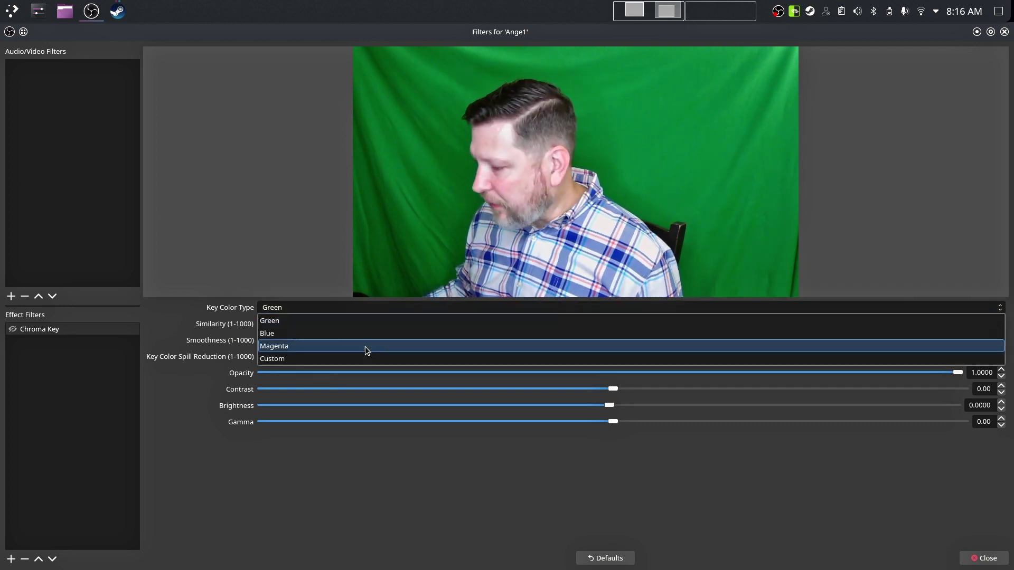
click(365, 347)
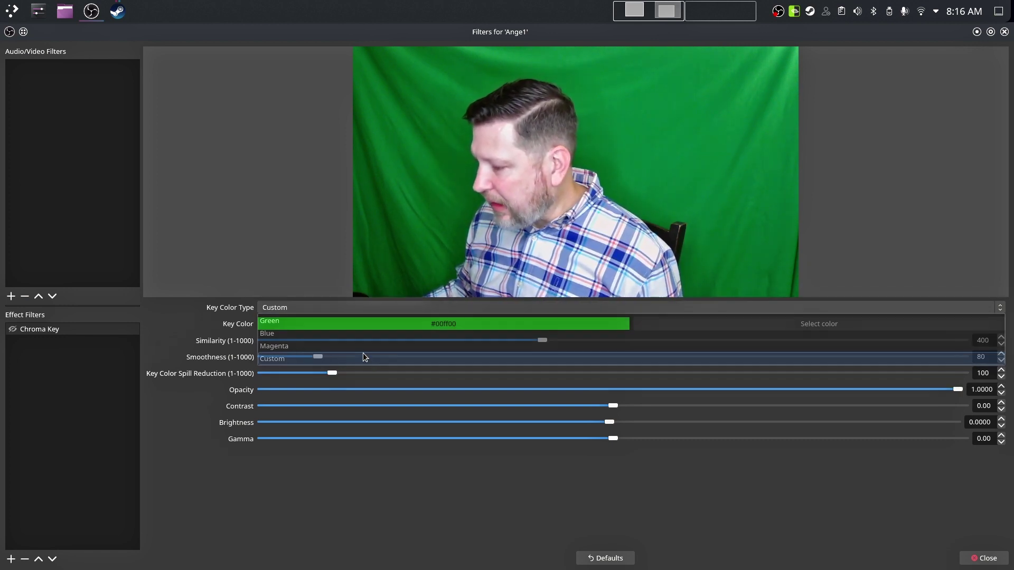
click(662, 307)
click(455, 322)
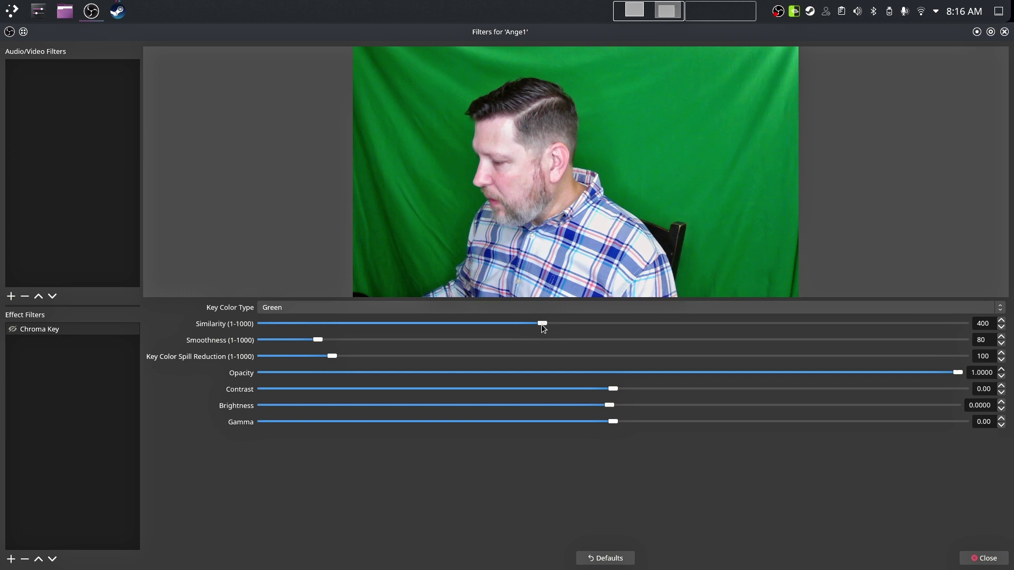
Step: Enable Chroma Key and toggle it off and on to compare the removed green backdrop
click(13, 330)
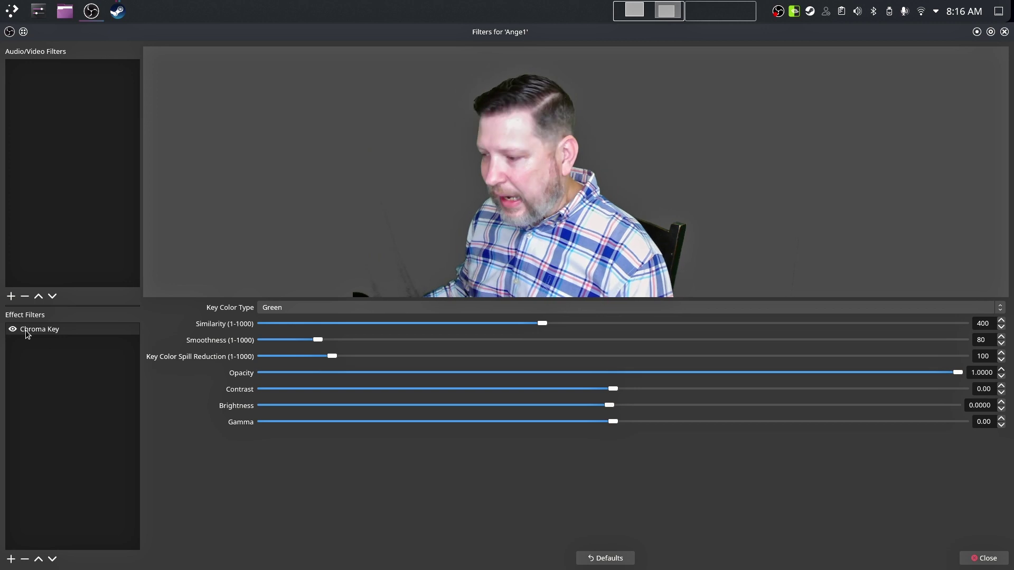
click(13, 331)
click(14, 330)
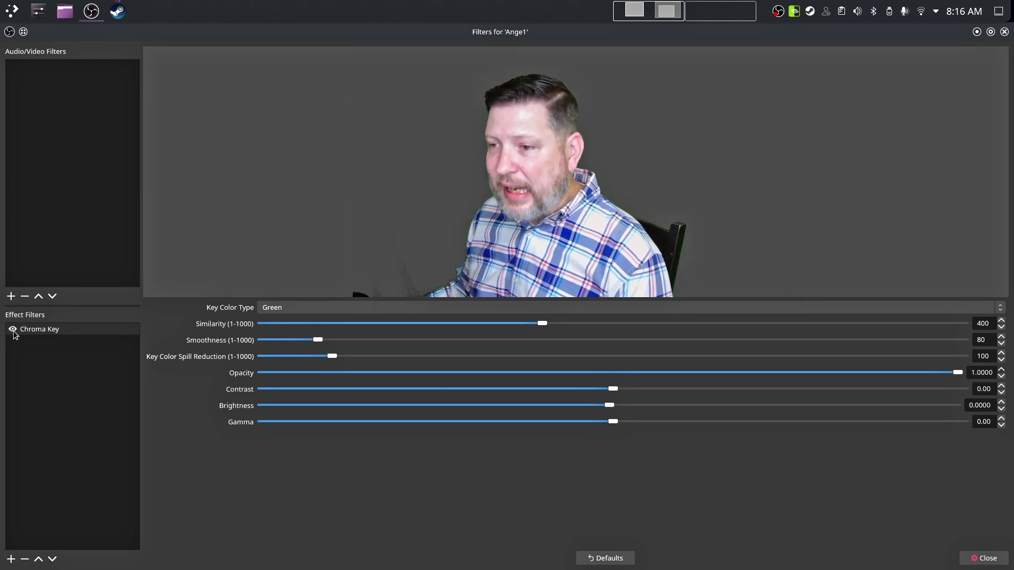
click(13, 330)
click(13, 330)
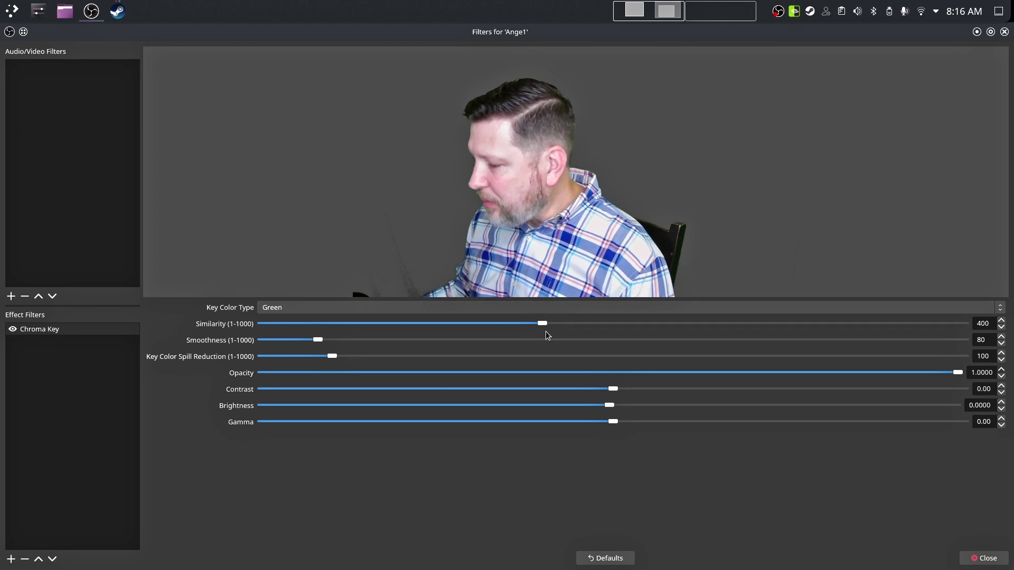
Step: Adjust Chroma Key Similarity to 428 and Smoothness to 108
mouse_move(542, 322)
mouse_down()
mouse_move(389, 327)
mouse_move(666, 325)
mouse_move(533, 327)
mouse_move(543, 323)
mouse_up()
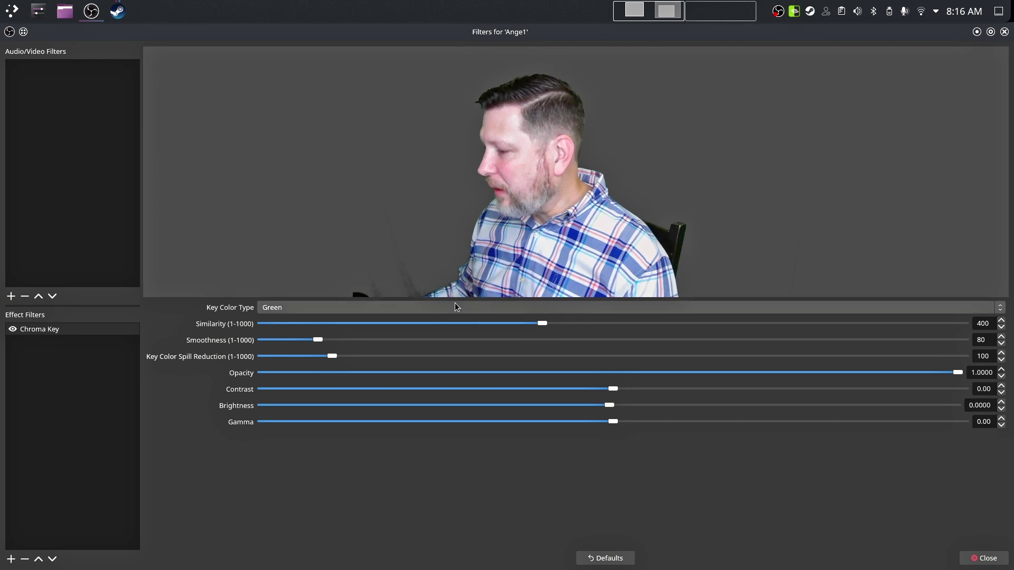
drag(540, 322, 561, 323)
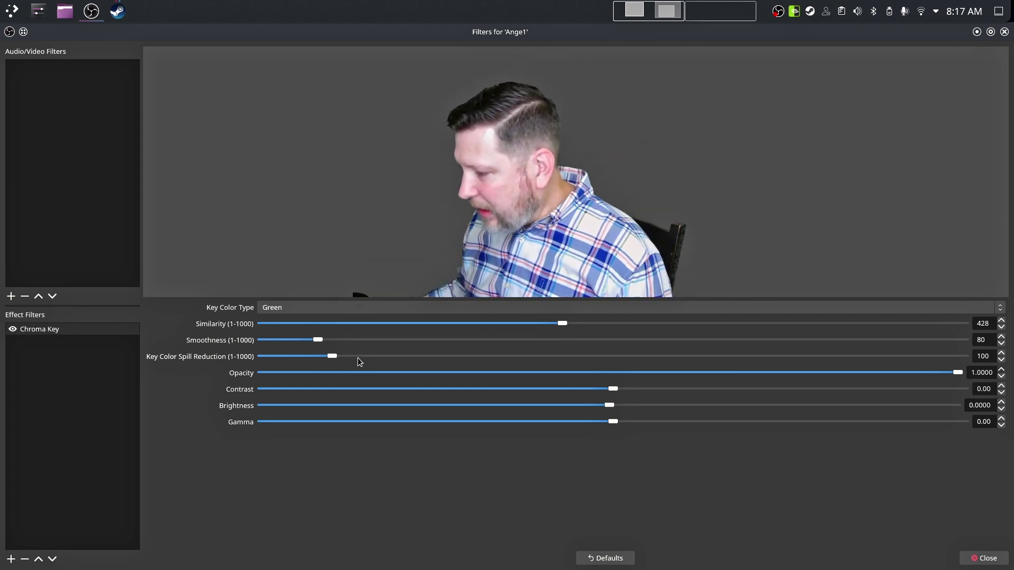
drag(321, 340, 347, 334)
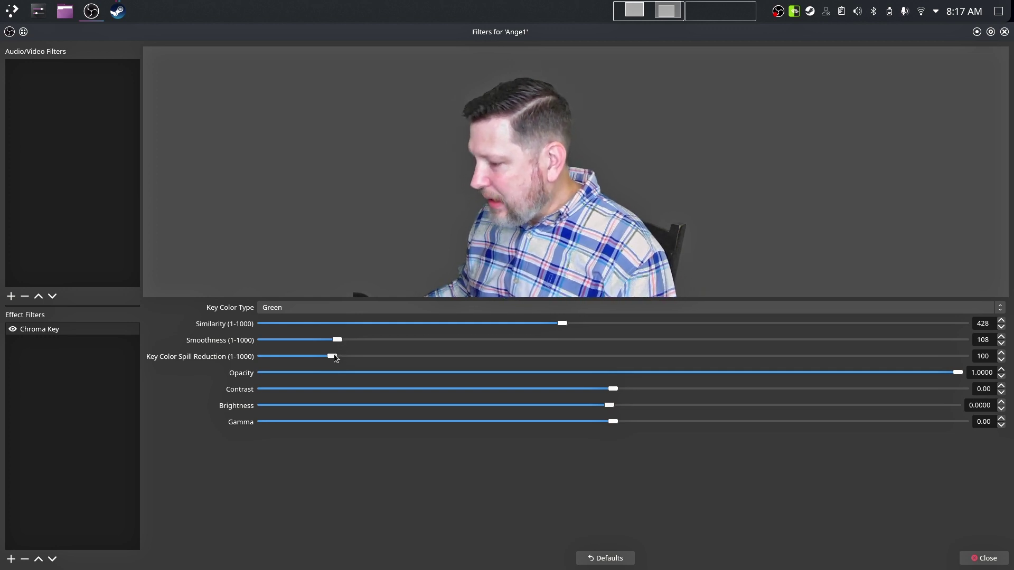
Step: Raise Smoothness slightly and experiment with key colour spill reduction, lowering it to 147
drag(338, 339, 347, 338)
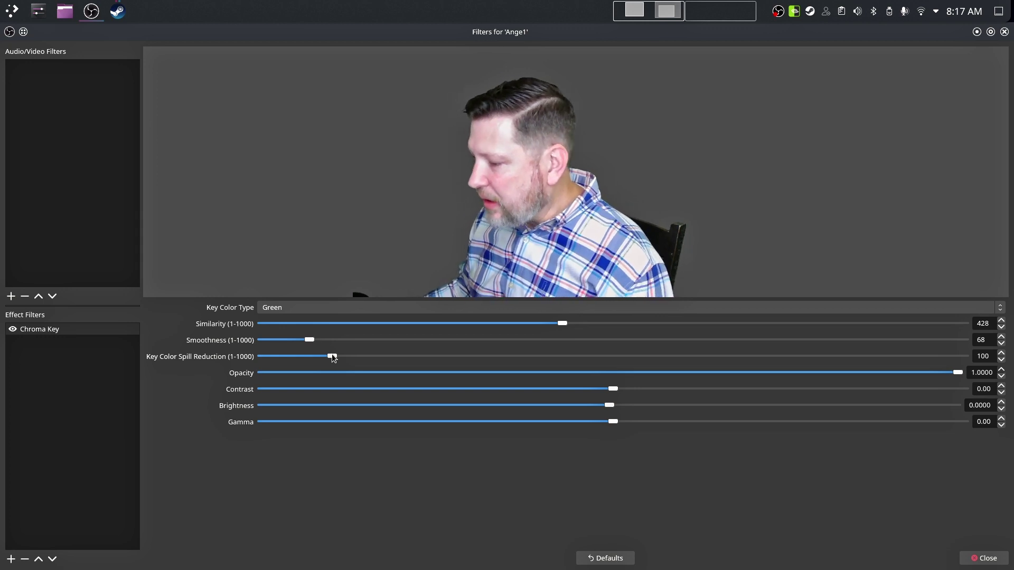
drag(332, 355, 265, 354)
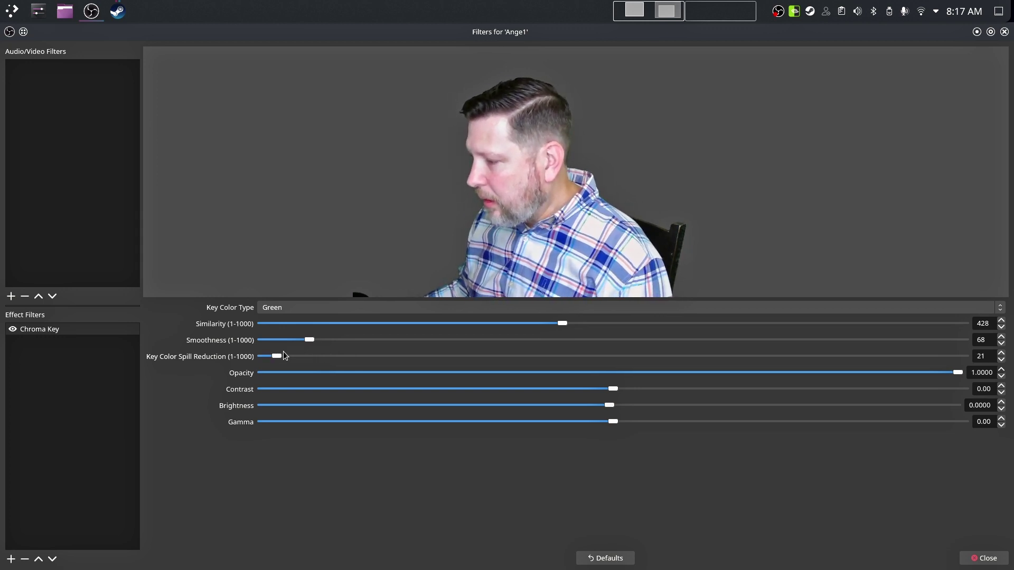
drag(560, 353, 509, 351)
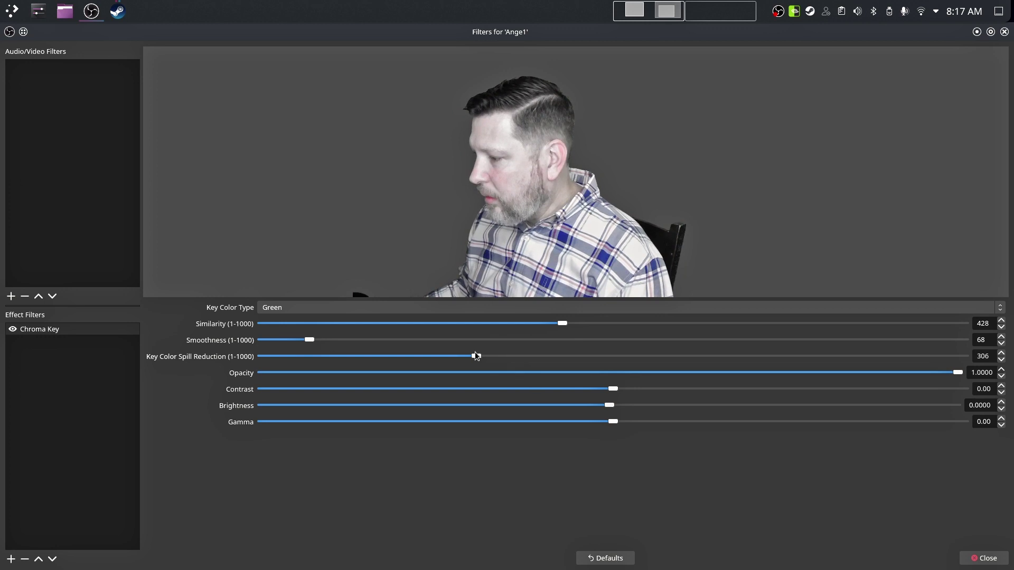
drag(399, 357, 366, 358)
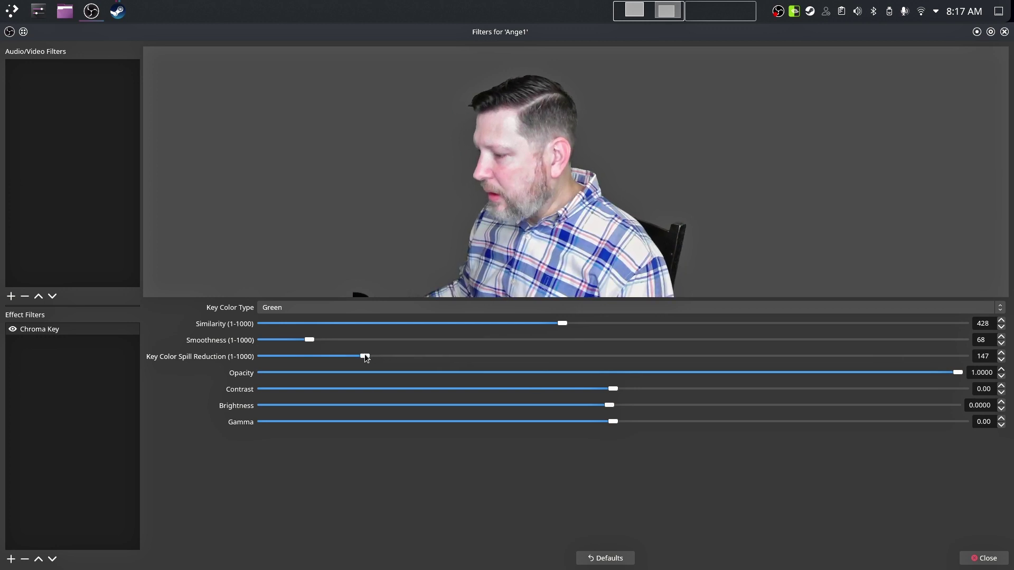
Step: Reset Chroma Key to defaults, set Similarity to 425, and close the Ange1 filters window
click(605, 558)
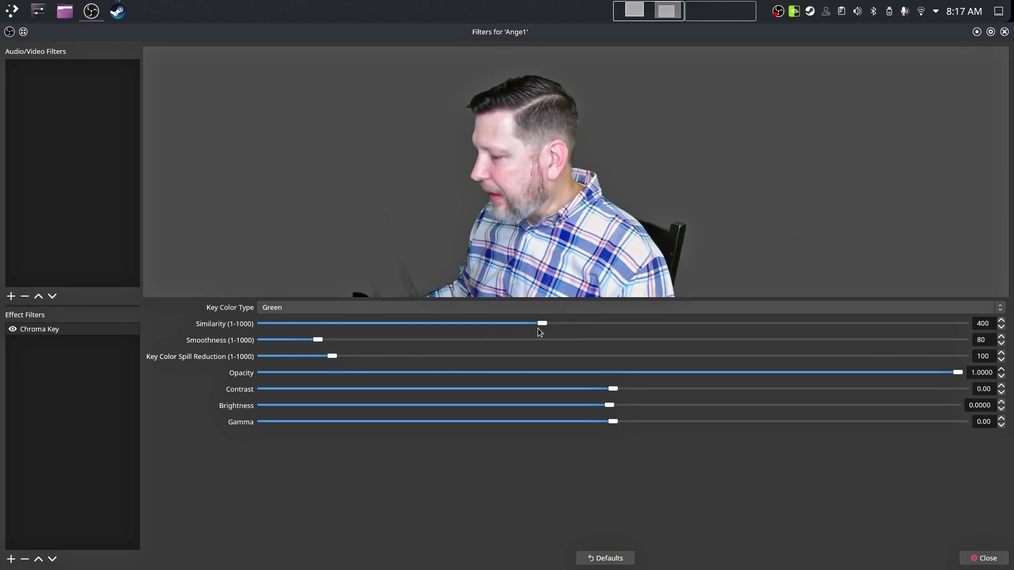
drag(538, 328, 555, 324)
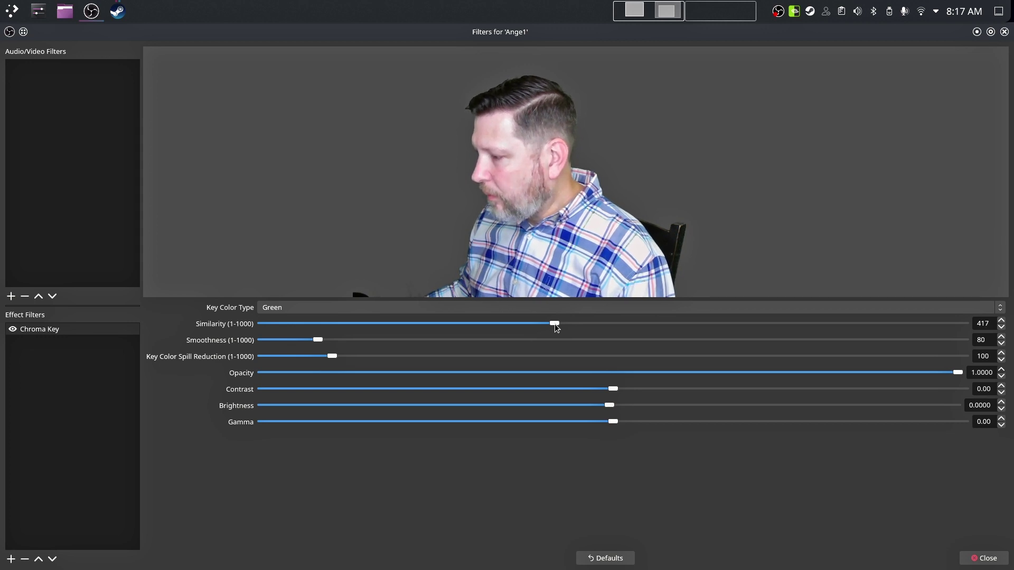
drag(554, 324, 547, 324)
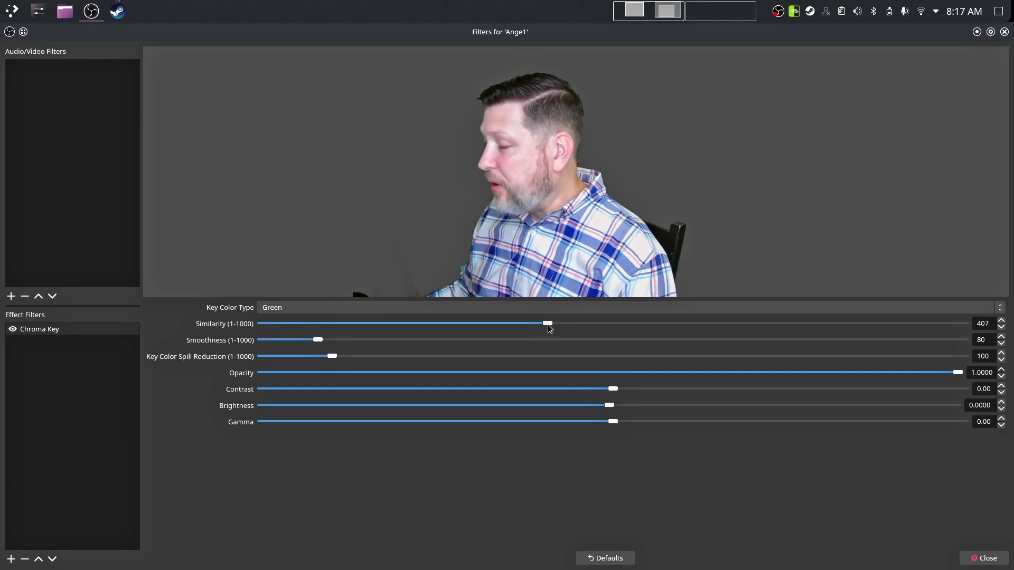
drag(547, 324, 559, 324)
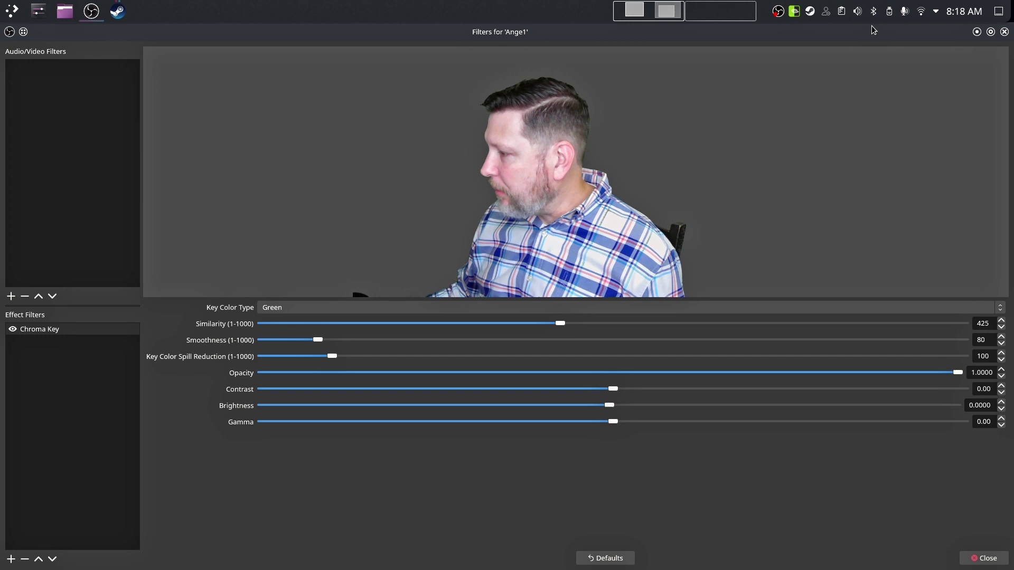
click(1004, 33)
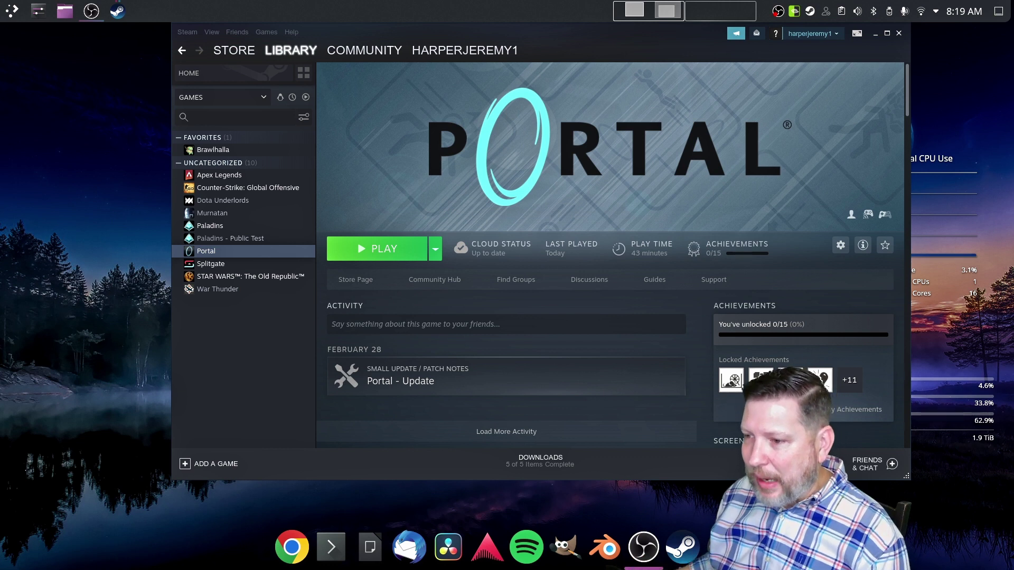
Step: Launch Portal from Steam, look around the test chamber corridor, and pause at the game menu
click(359, 248)
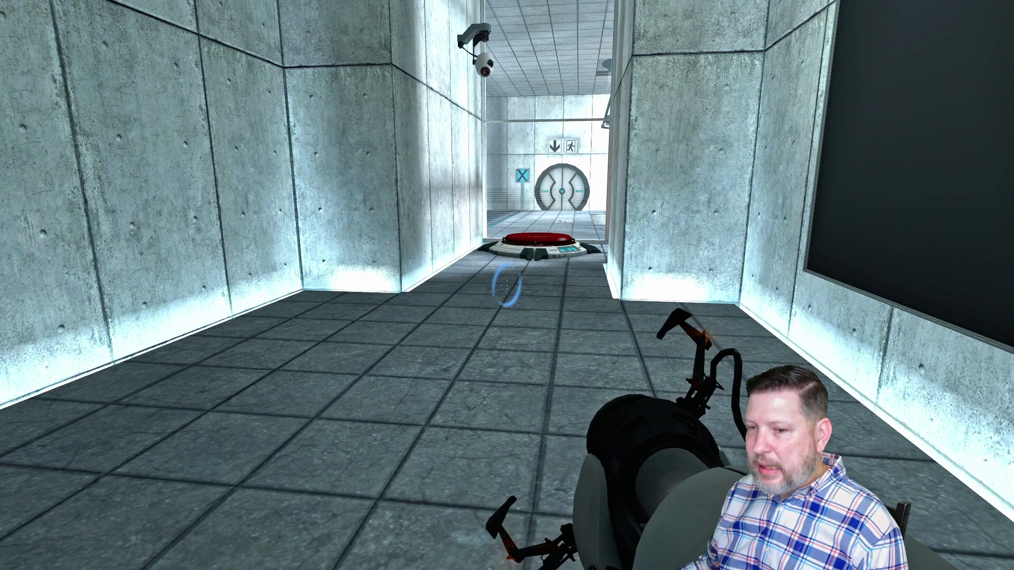
key(a)
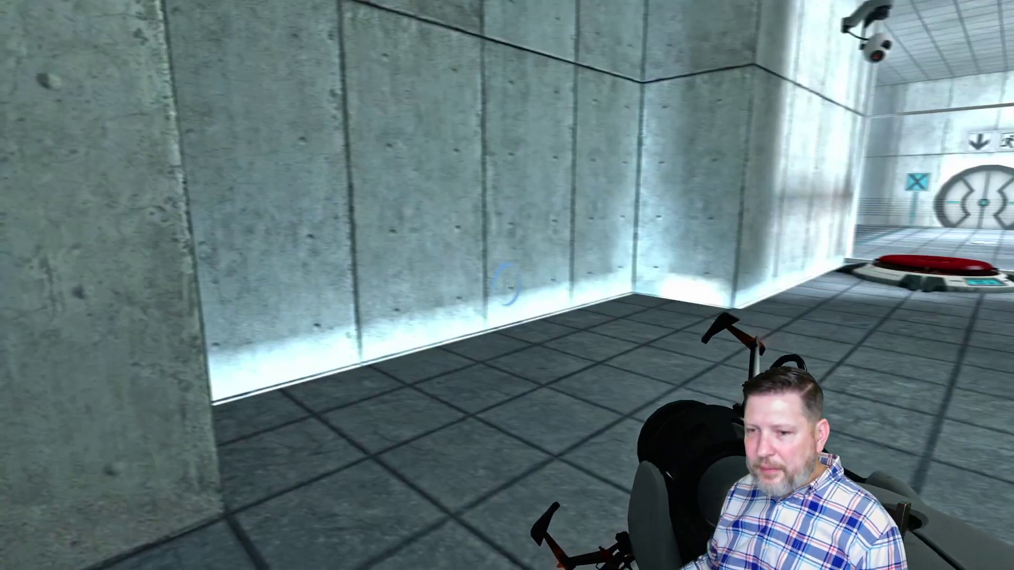
key(Escape)
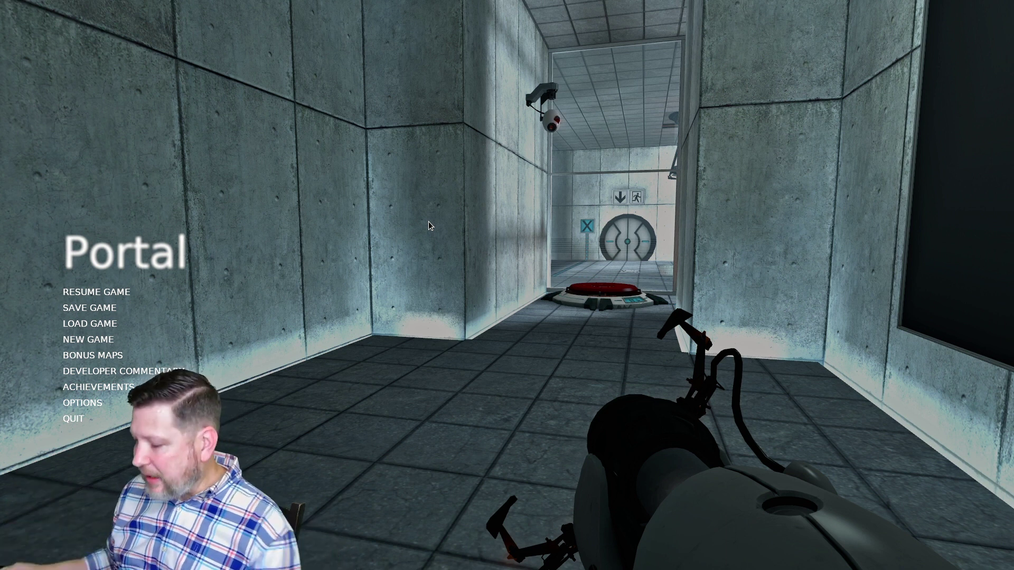
Step: Quit Portal without saving, close Steam and the Splitgate properties, and bring OBS Studio to centre
click(74, 419)
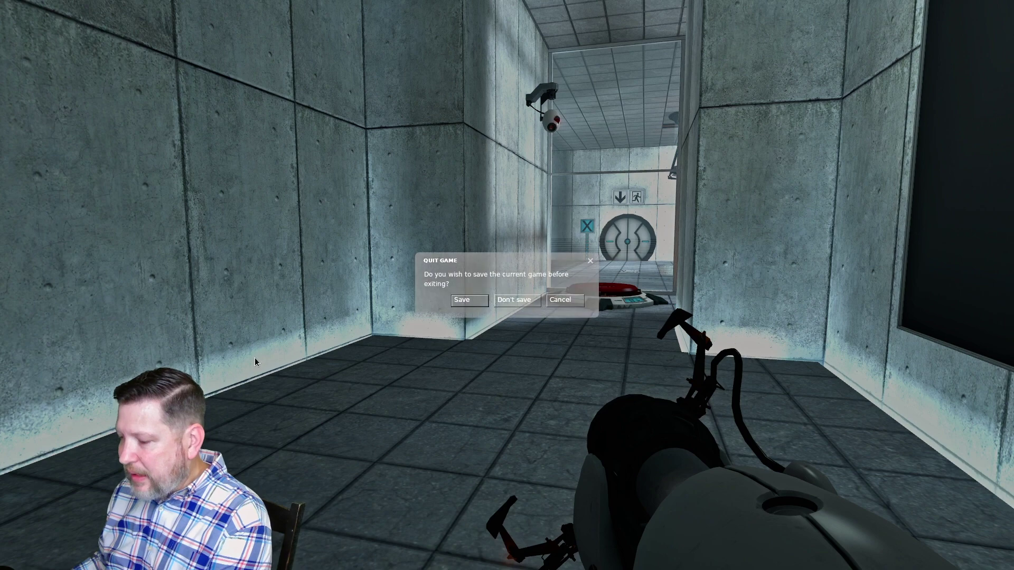
click(511, 297)
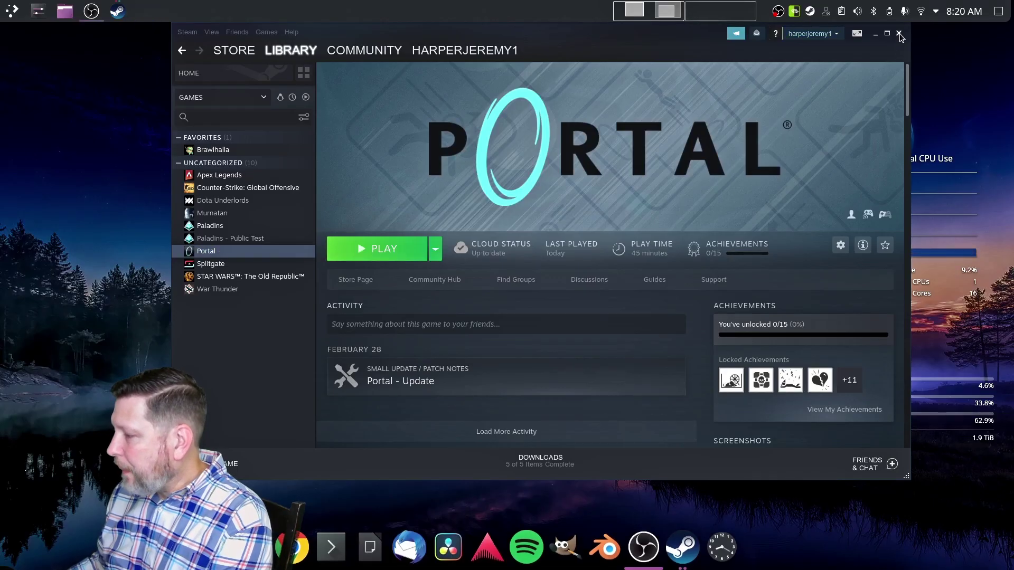
click(899, 33)
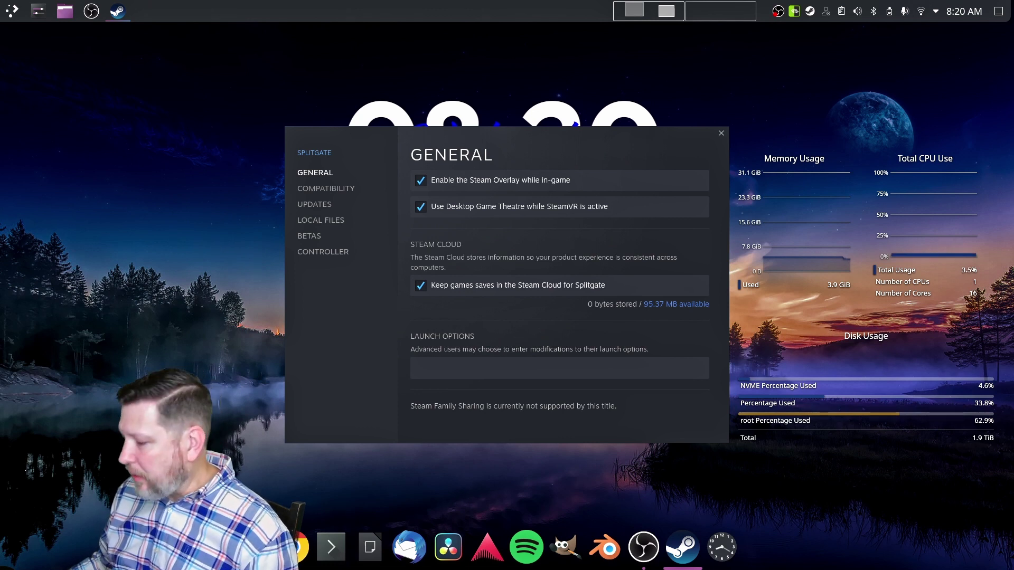
click(721, 133)
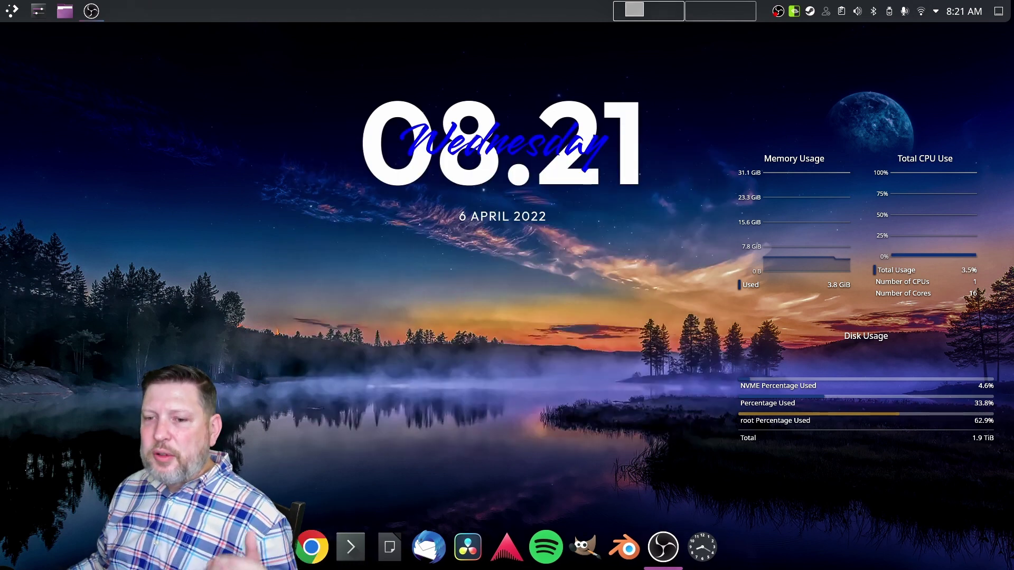
click(91, 11)
drag(335, 95, 594, 62)
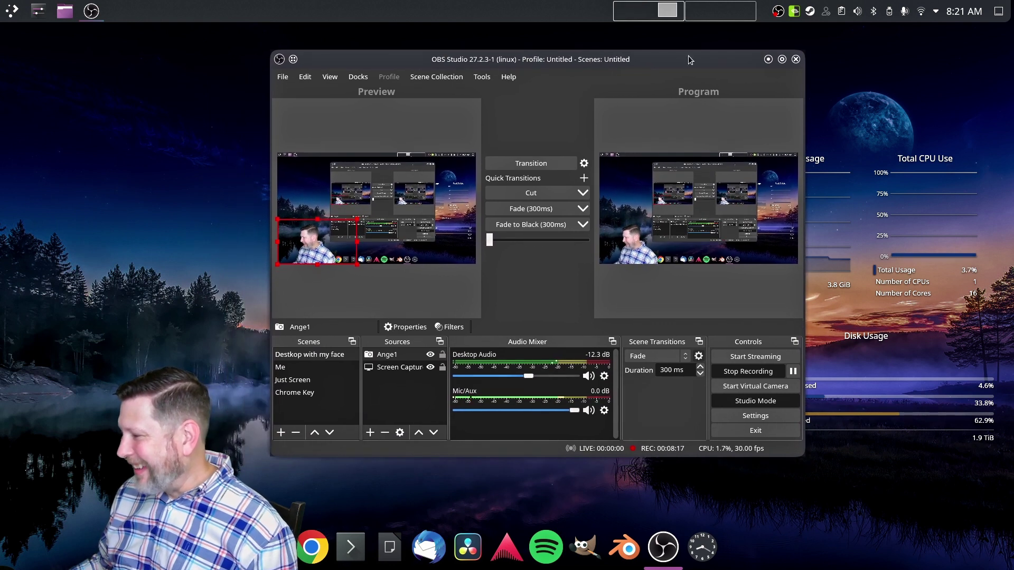
Step: Maximize OBS, move the webcam overlay to the lower right, and cut it live to Program
click(782, 59)
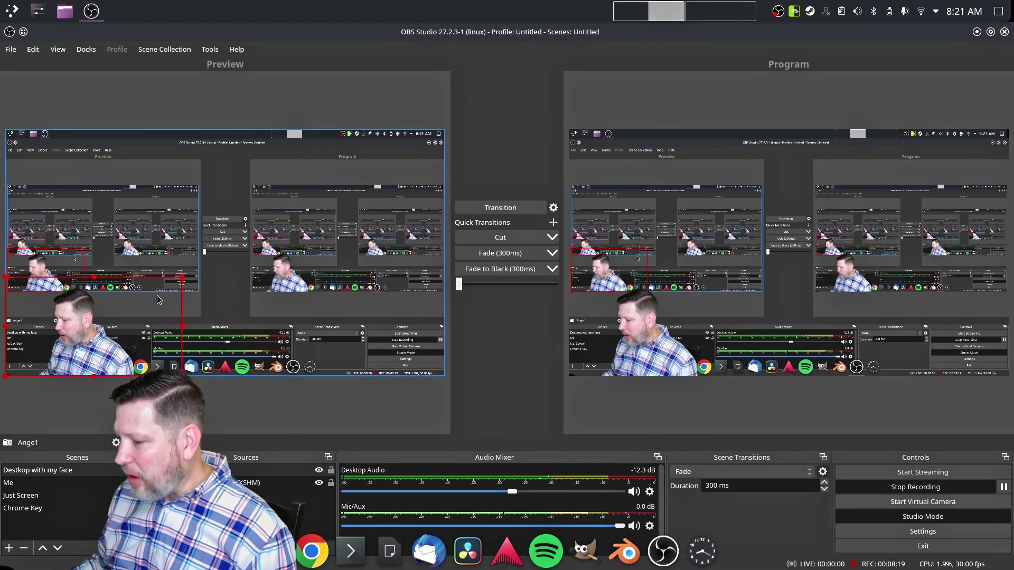
drag(138, 307, 400, 160)
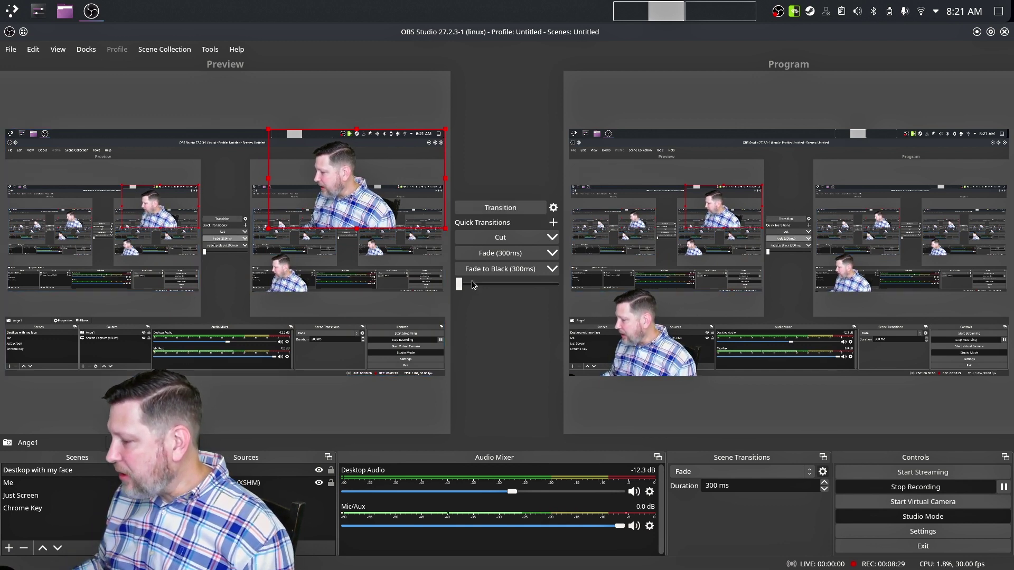
drag(462, 288, 558, 275)
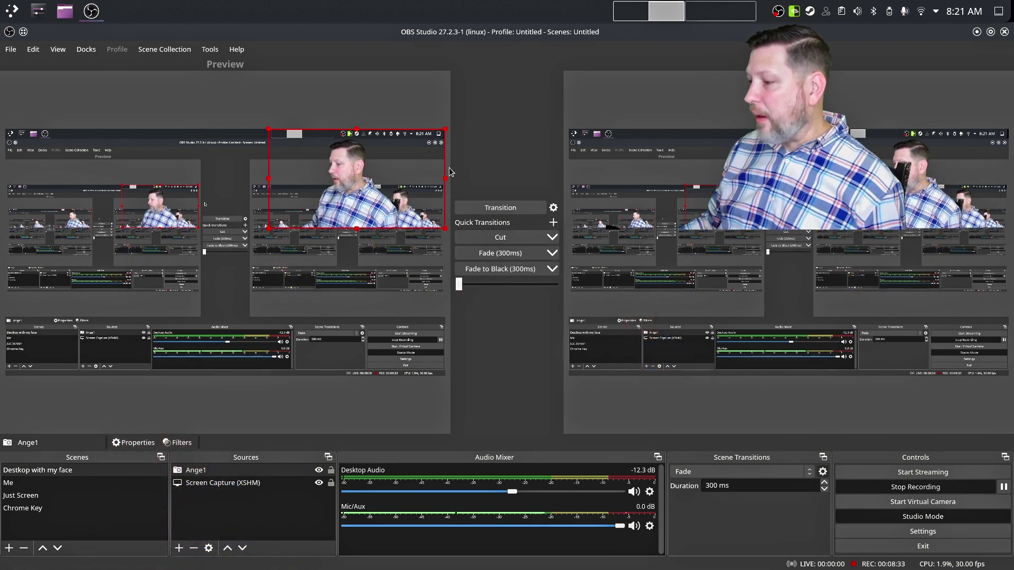
drag(415, 166, 415, 314)
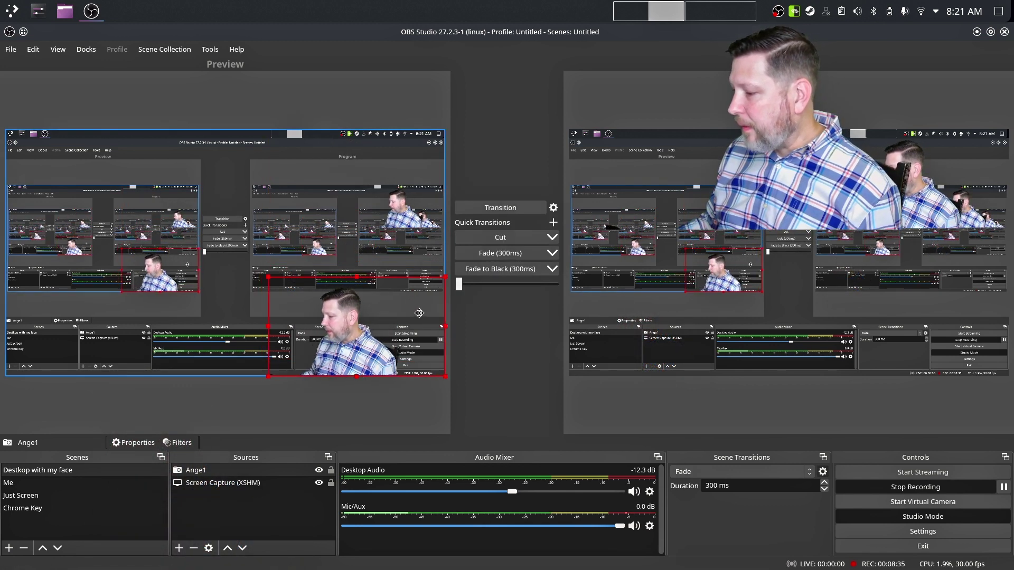
click(514, 239)
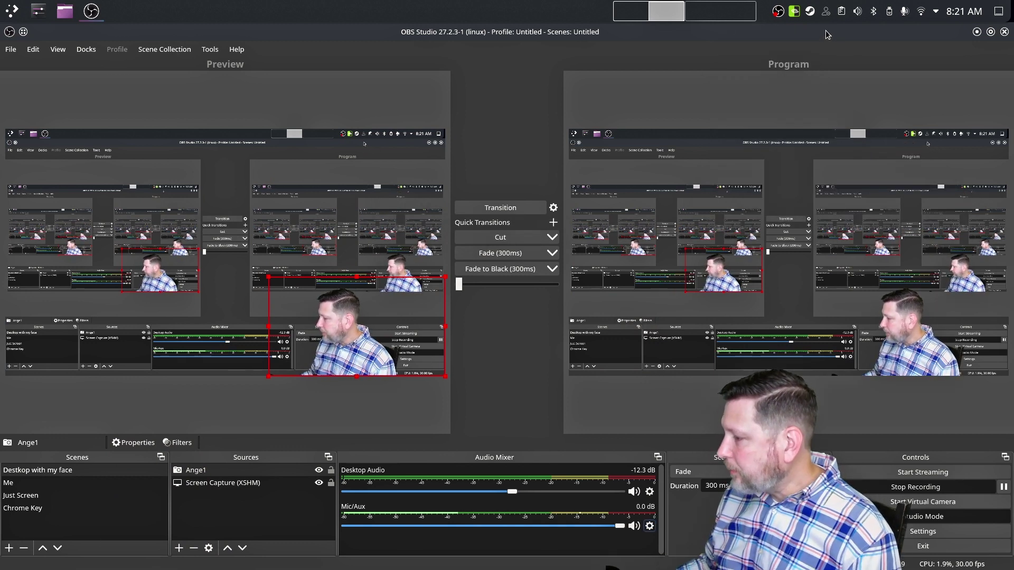
key(super+d)
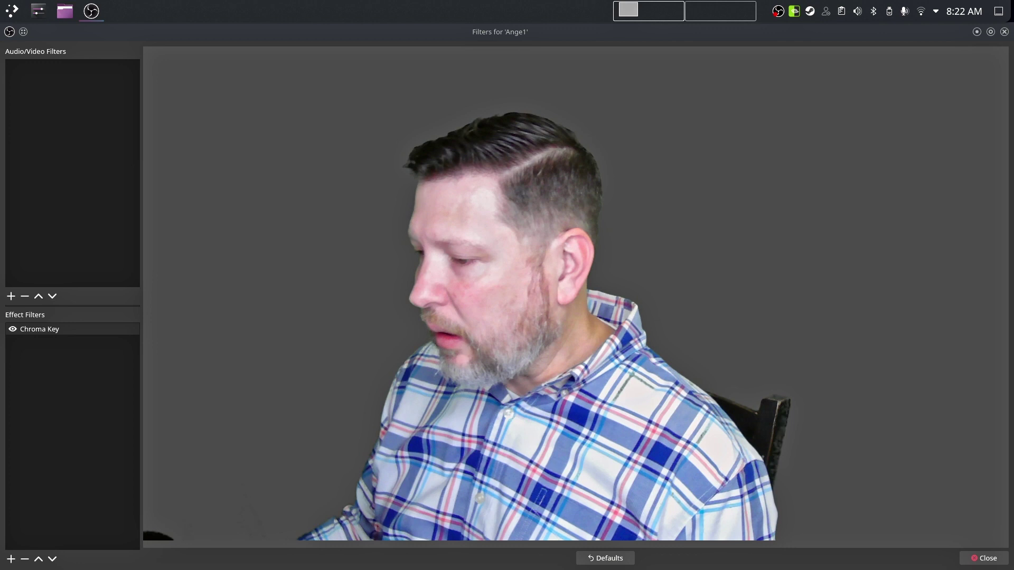
Step: Turn Ange1's Chroma Key off to show the green screen, then back on to remove it
click(13, 330)
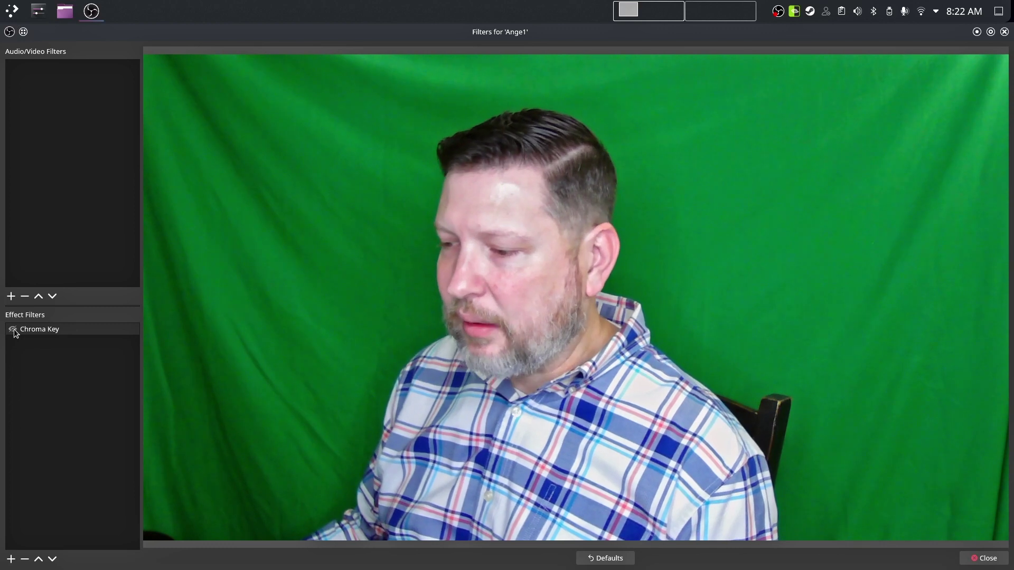
click(14, 330)
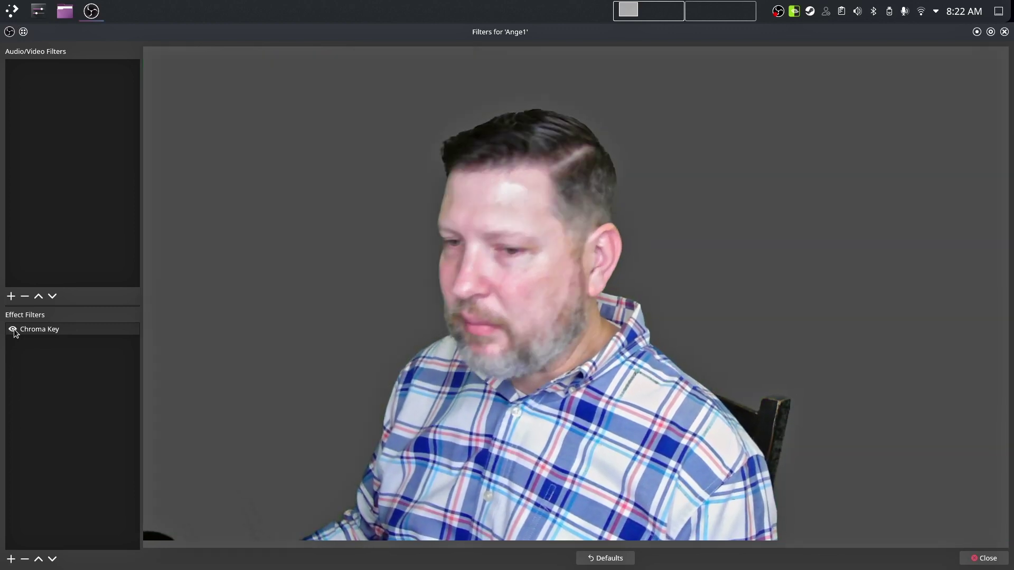